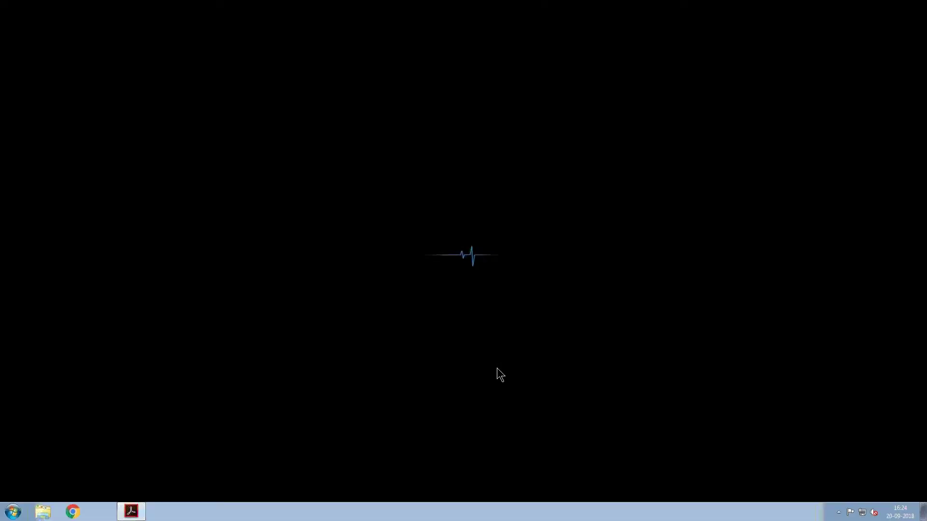
- Start 475 HART Simulator from the Field Communicator HART Toolkit folder in All Programs
{"action": "left_click", "coordinate": [12, 512]}
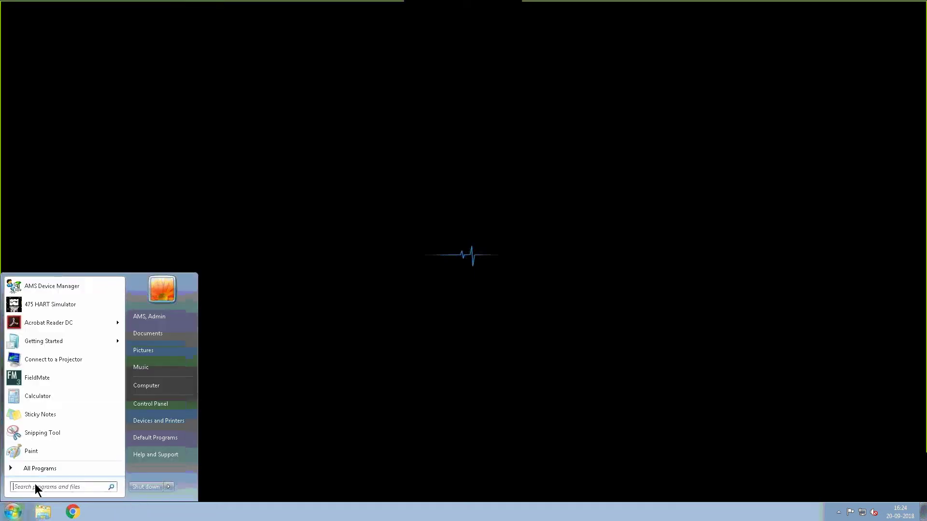
{"action": "left_click", "coordinate": [40, 468]}
{"action": "scroll", "coordinate": [46, 435], "scroll_direction": "down", "scroll_amount": 3}
{"action": "scroll", "coordinate": [58, 413], "scroll_direction": "down", "scroll_amount": 2}
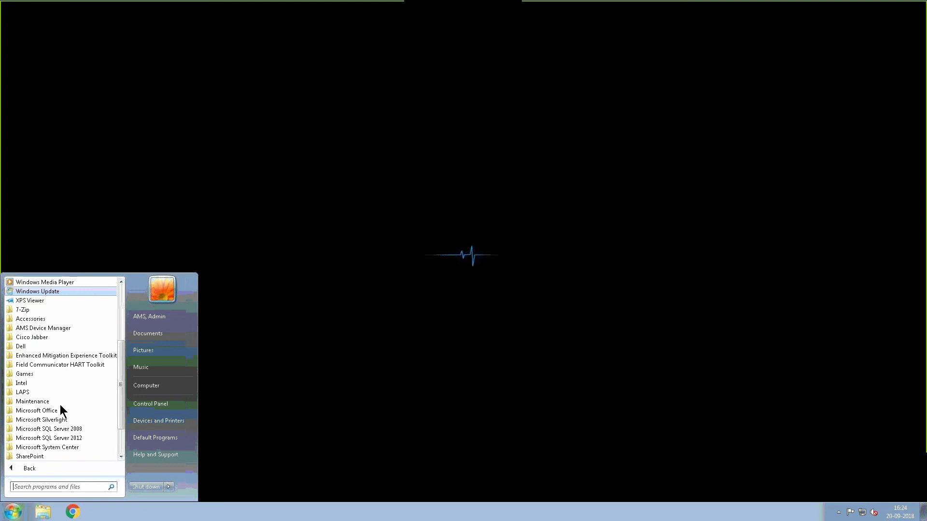
{"action": "left_click", "coordinate": [68, 365]}
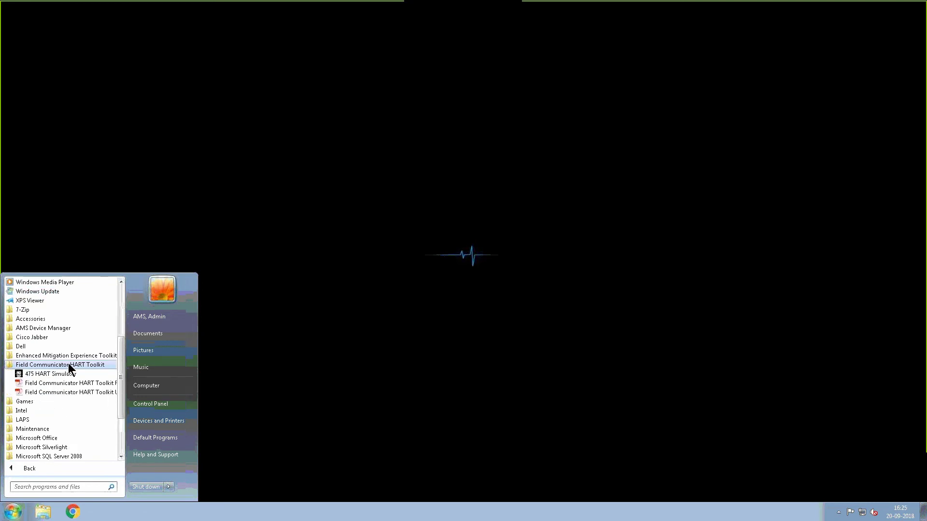
{"action": "left_click", "coordinate": [51, 374]}
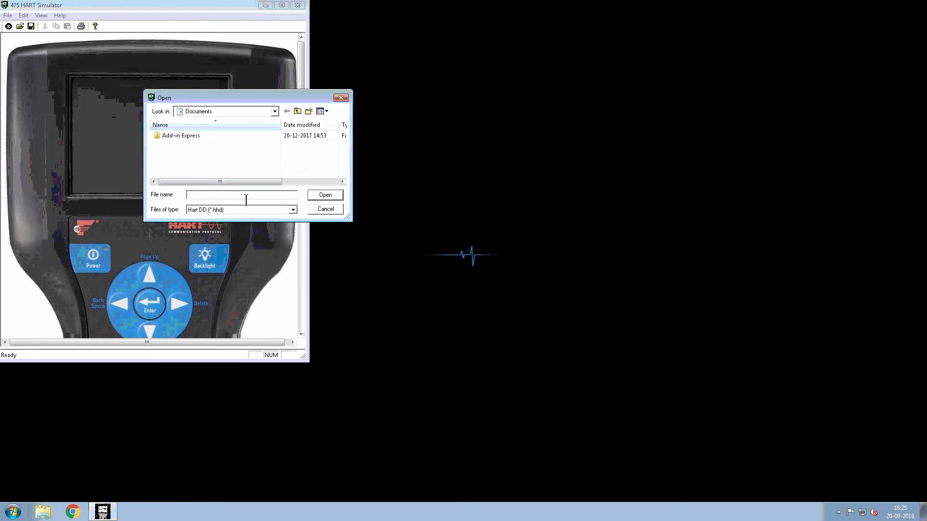
- Cancel the DD file prompt, maximize the simulator, and power it on to reopen the chooser
{"action": "left_click", "coordinate": [322, 210]}
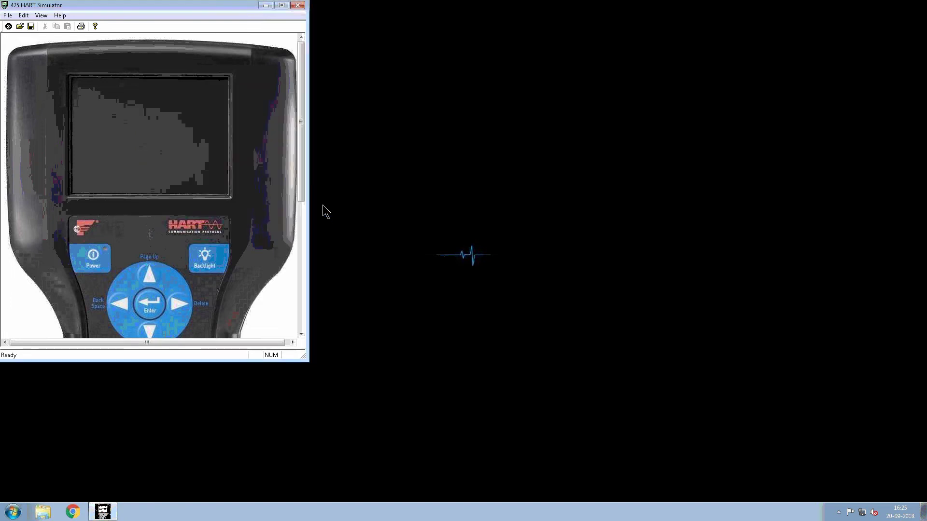
{"action": "double_click", "coordinate": [231, 4]}
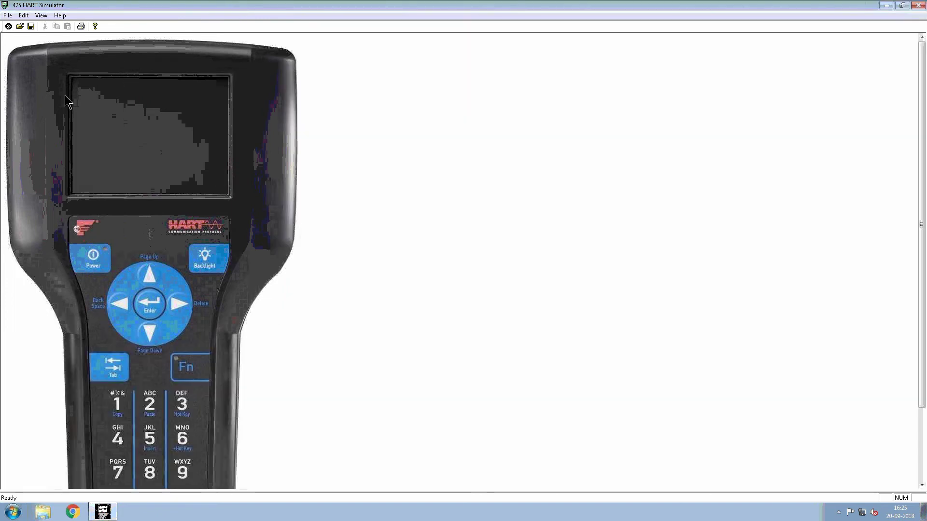
{"action": "left_click", "coordinate": [92, 259]}
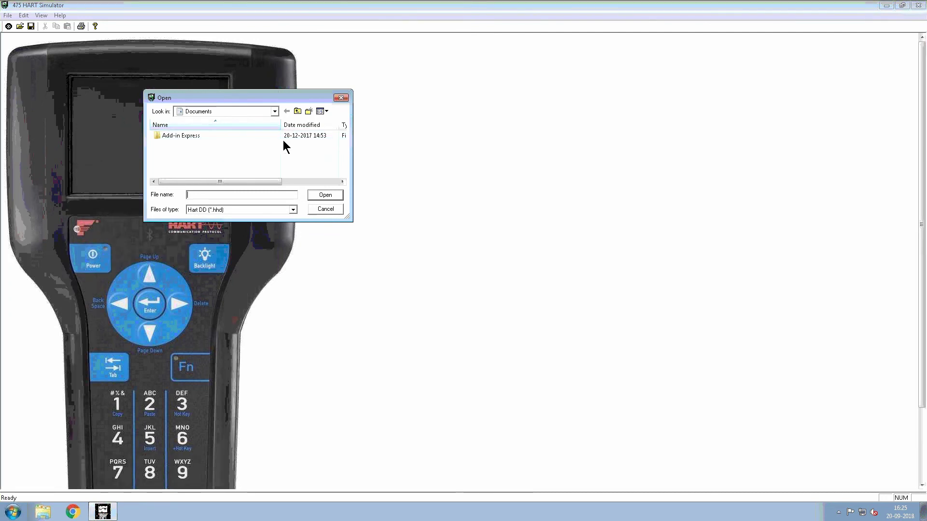
- Dismiss the current DD chooser and start a fresh one via File > Select DD
{"action": "left_click", "coordinate": [275, 111]}
{"action": "left_click", "coordinate": [301, 162]}
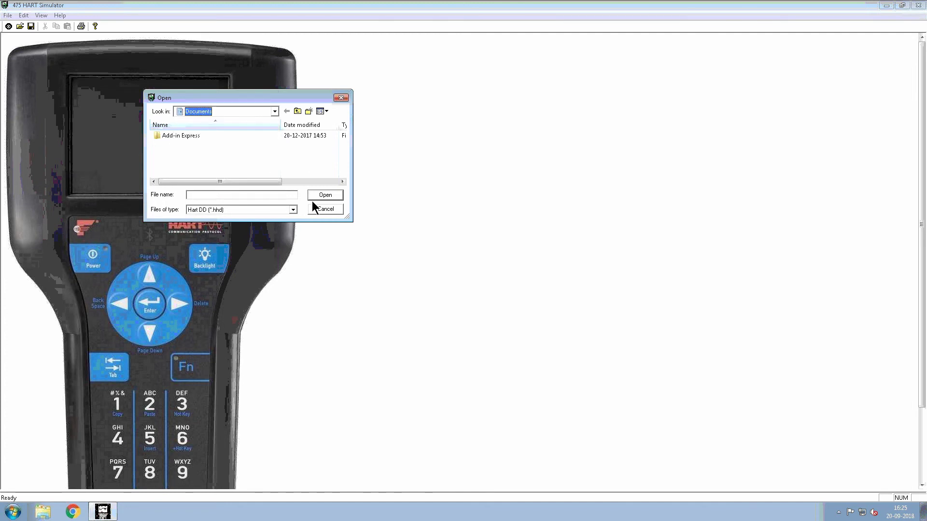
{"action": "left_click", "coordinate": [324, 209]}
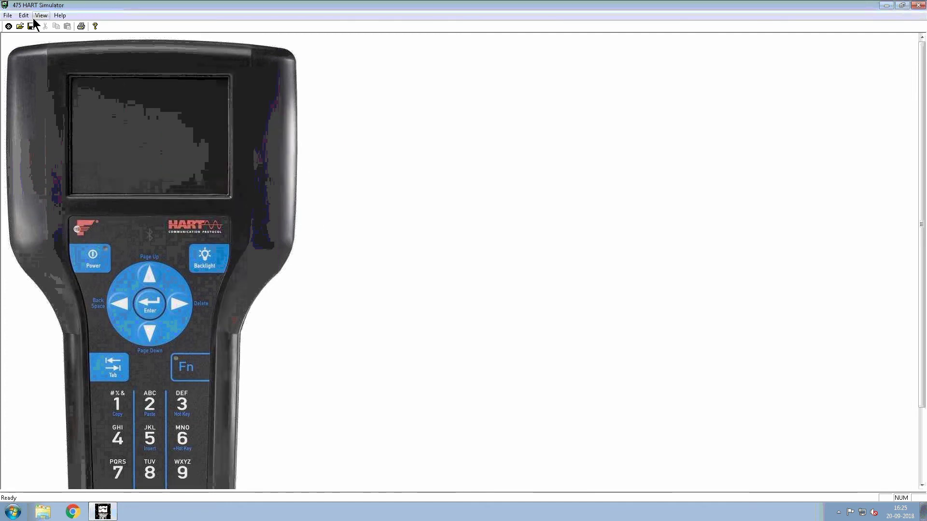
{"action": "left_click", "coordinate": [8, 16]}
{"action": "left_click", "coordinate": [31, 37]}
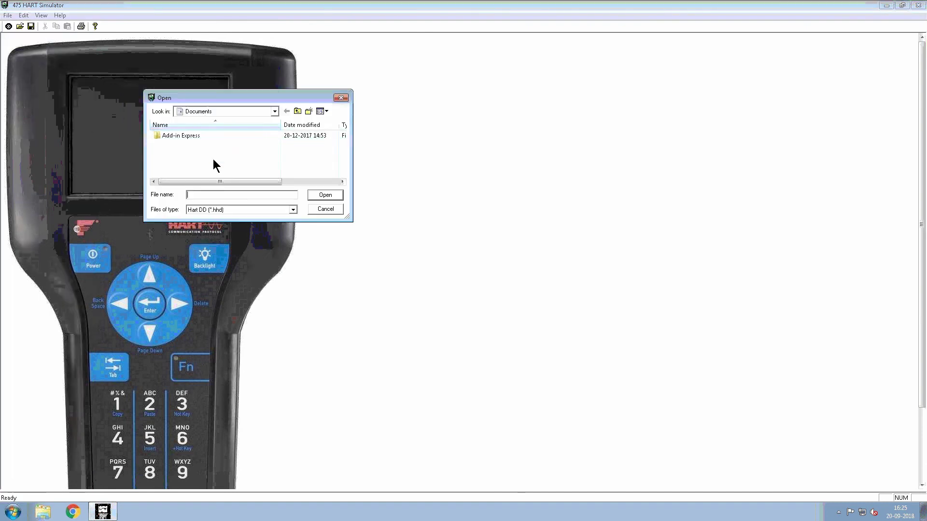
- Browse to Desktop > DD binaries and open 60E7E3A60101.hhd
{"action": "left_click", "coordinate": [275, 112]}
{"action": "left_click", "coordinate": [243, 122]}
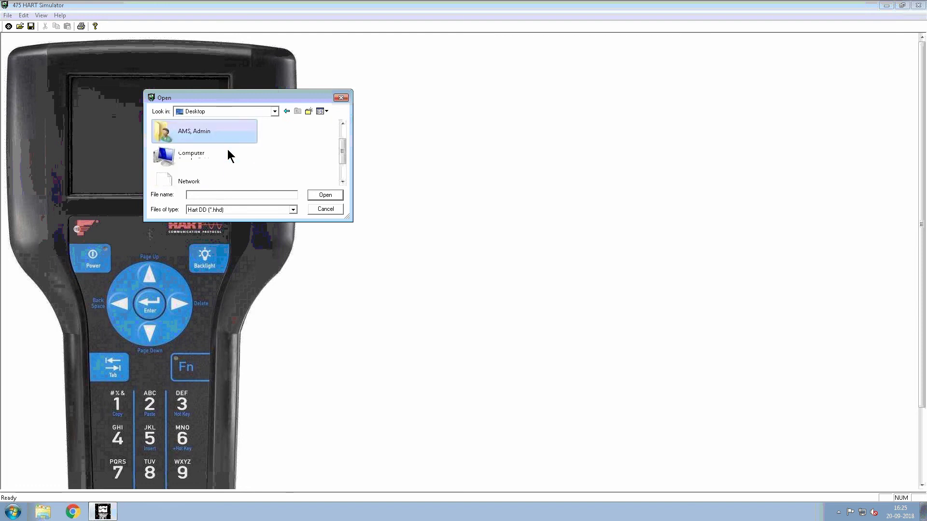
{"action": "scroll", "coordinate": [217, 160], "scroll_direction": "down", "scroll_amount": 2}
{"action": "left_click", "coordinate": [198, 174]}
{"action": "double_click", "coordinate": [199, 175]}
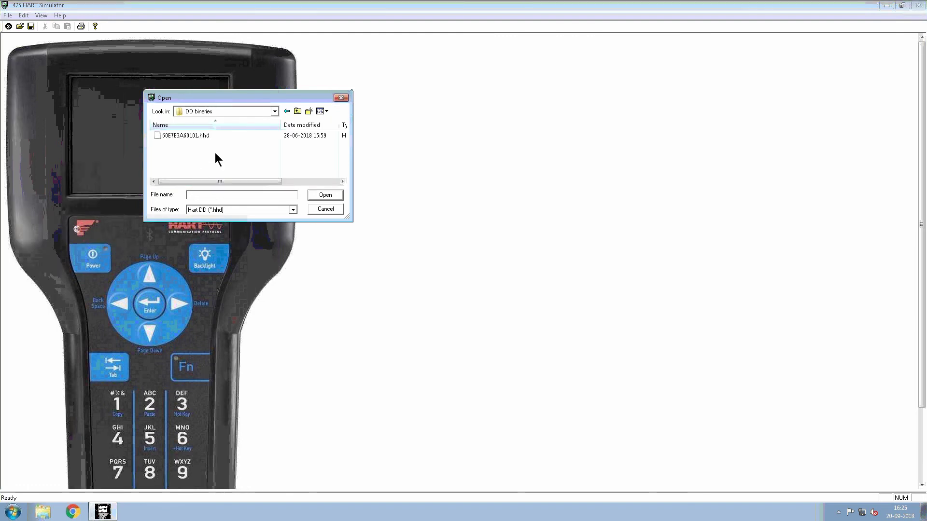
{"action": "left_click", "coordinate": [208, 135]}
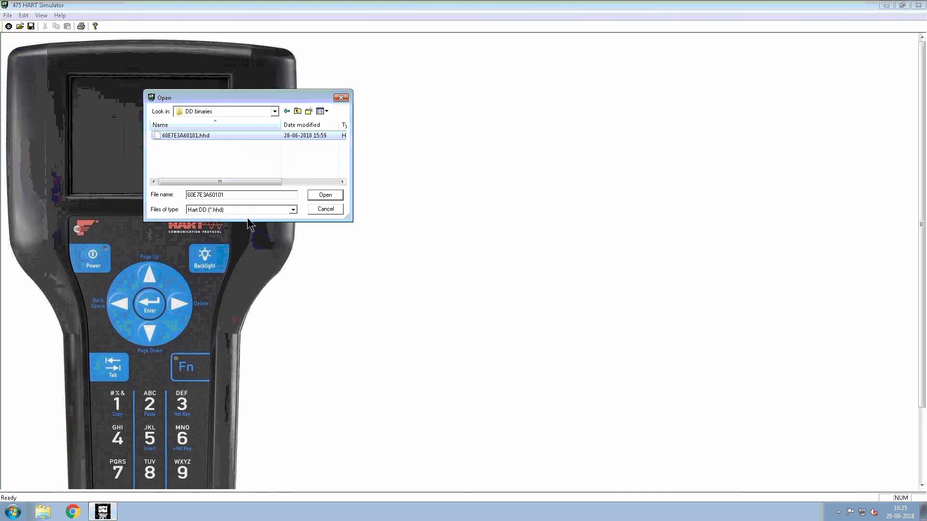
{"action": "left_click", "coordinate": [325, 196]}
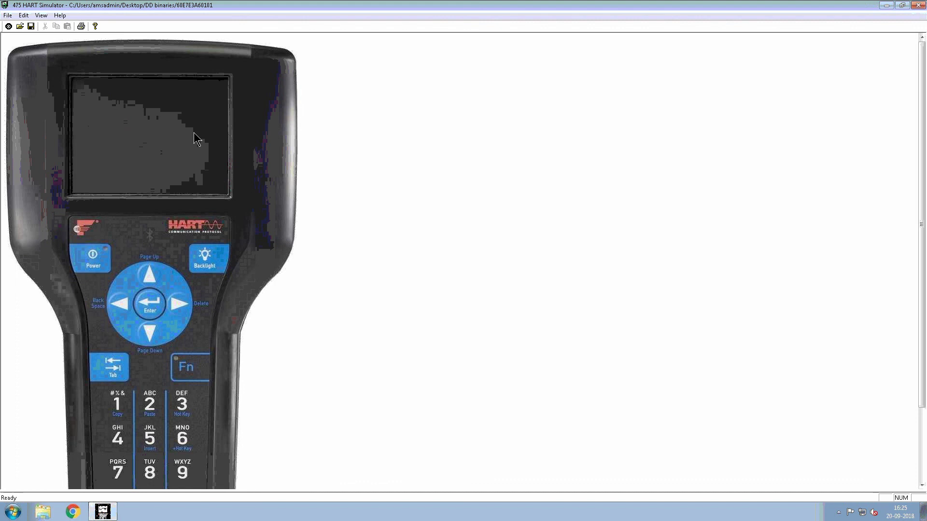
- Open Port Settings from Edit > Option Settings and expand the Port list showing COM1
{"action": "left_click", "coordinate": [24, 15]}
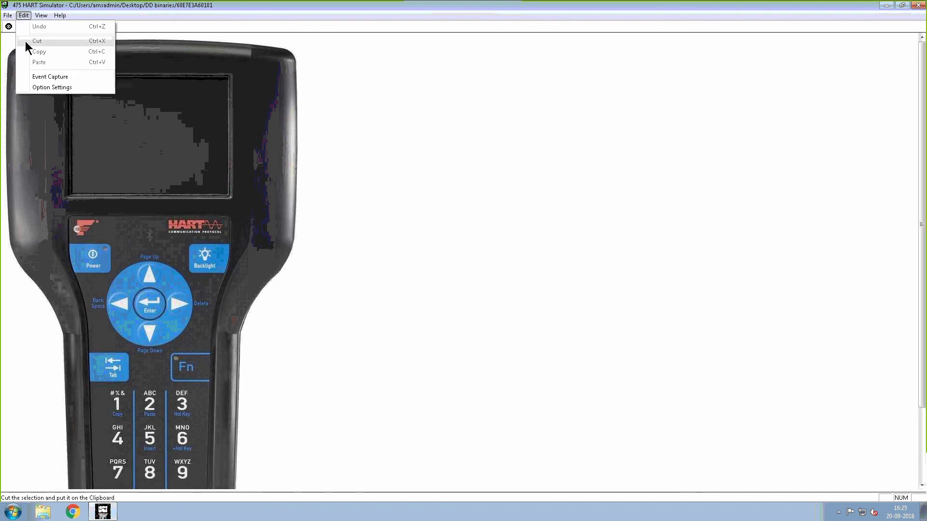
{"action": "left_click", "coordinate": [79, 89]}
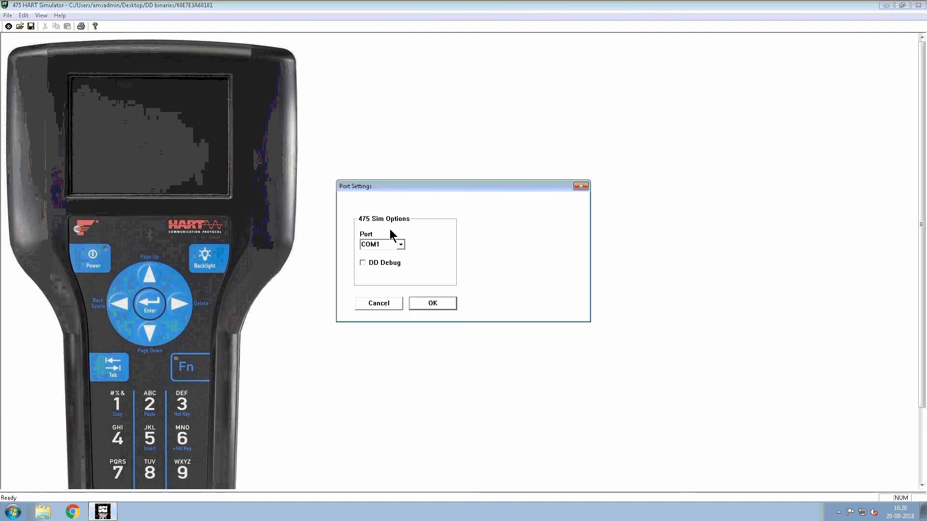
{"action": "left_click", "coordinate": [399, 247]}
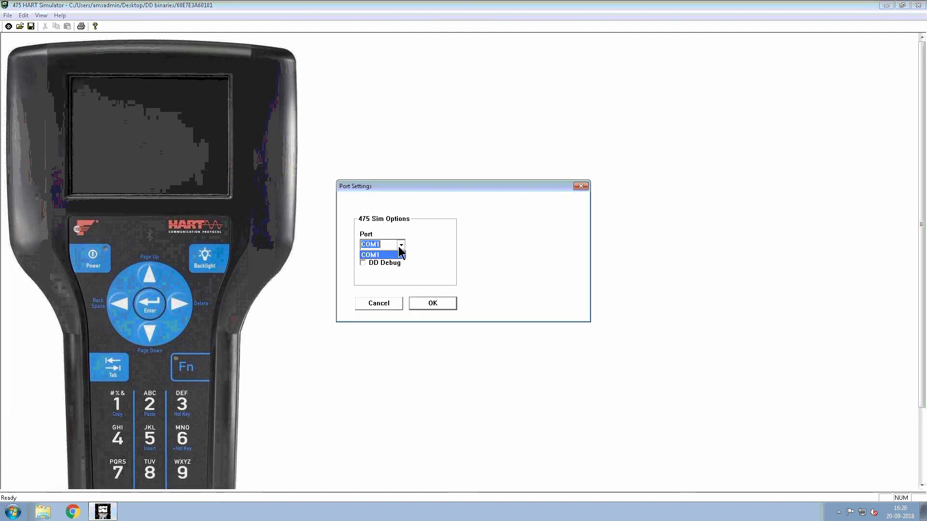